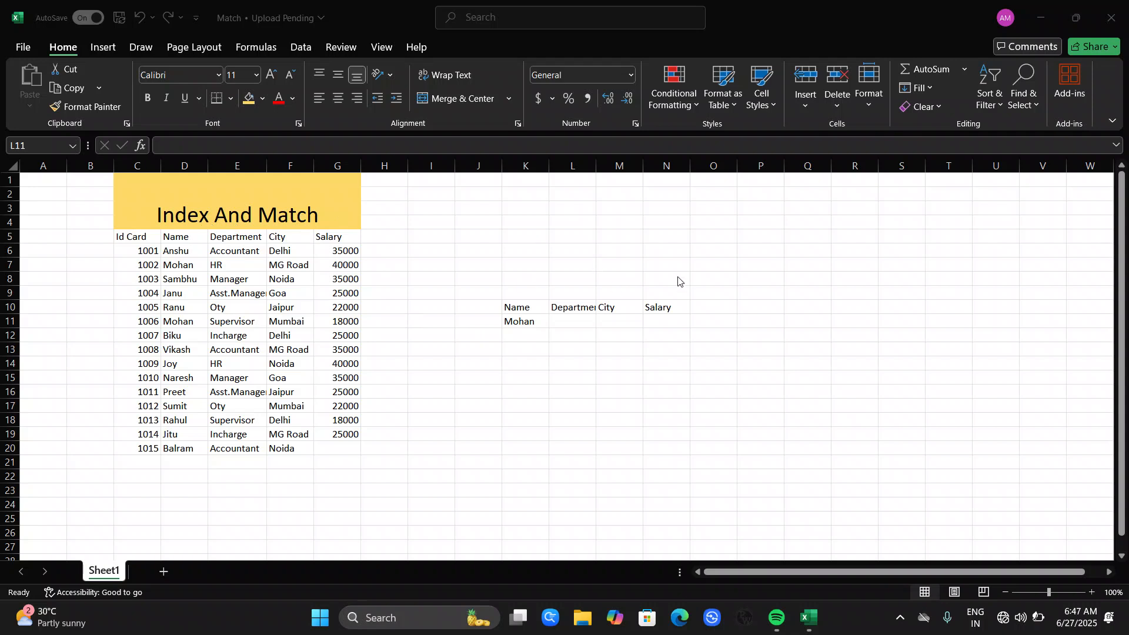
# Replace the lookup name in K11 with the employee name listed in D14, written in lowercase.
pyautogui.click(571, 319)
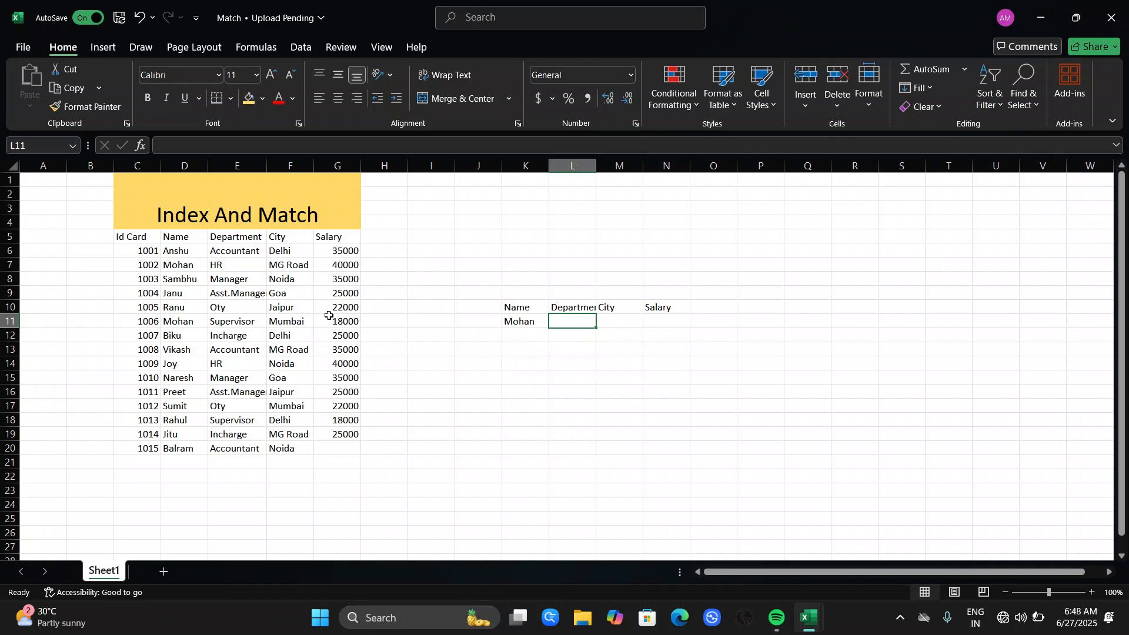
pyautogui.click(531, 321)
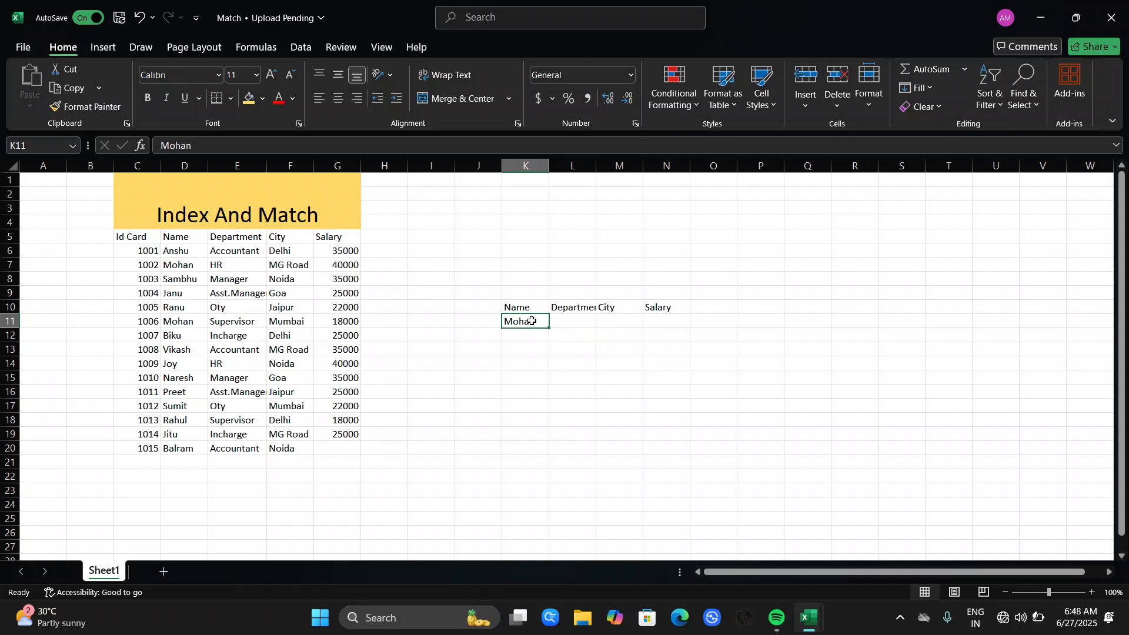
pyautogui.press('BackSpace')
pyautogui.write('joy')
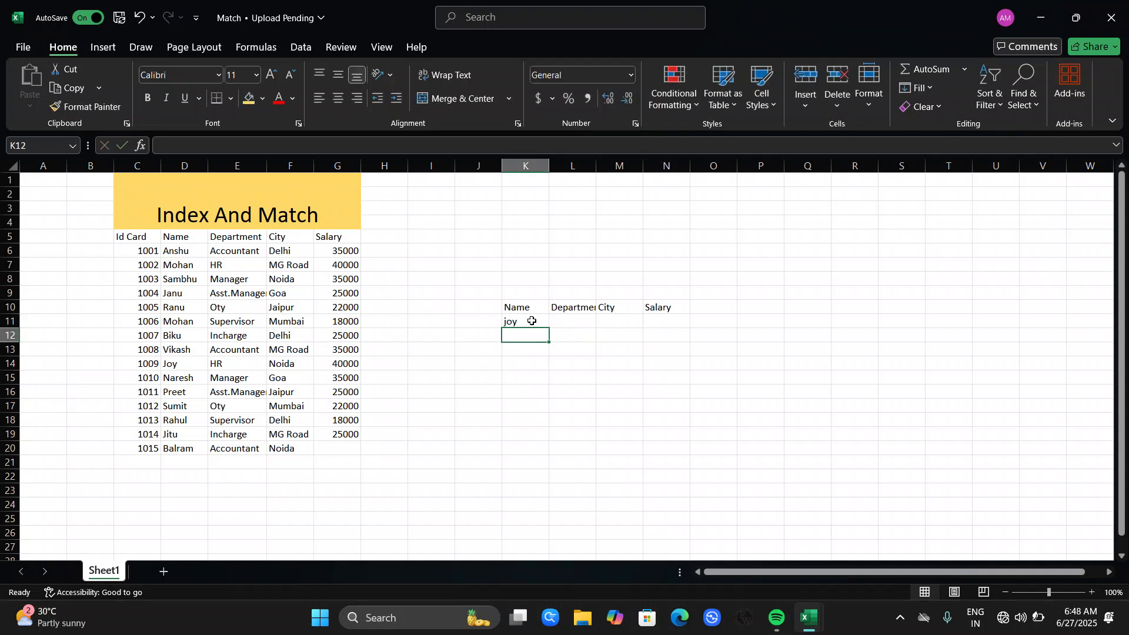
# Look up the department in L11 with the formula =INDEX(E5:E20,MATCH(K11,D5:D20)).
pyautogui.press('Tab')
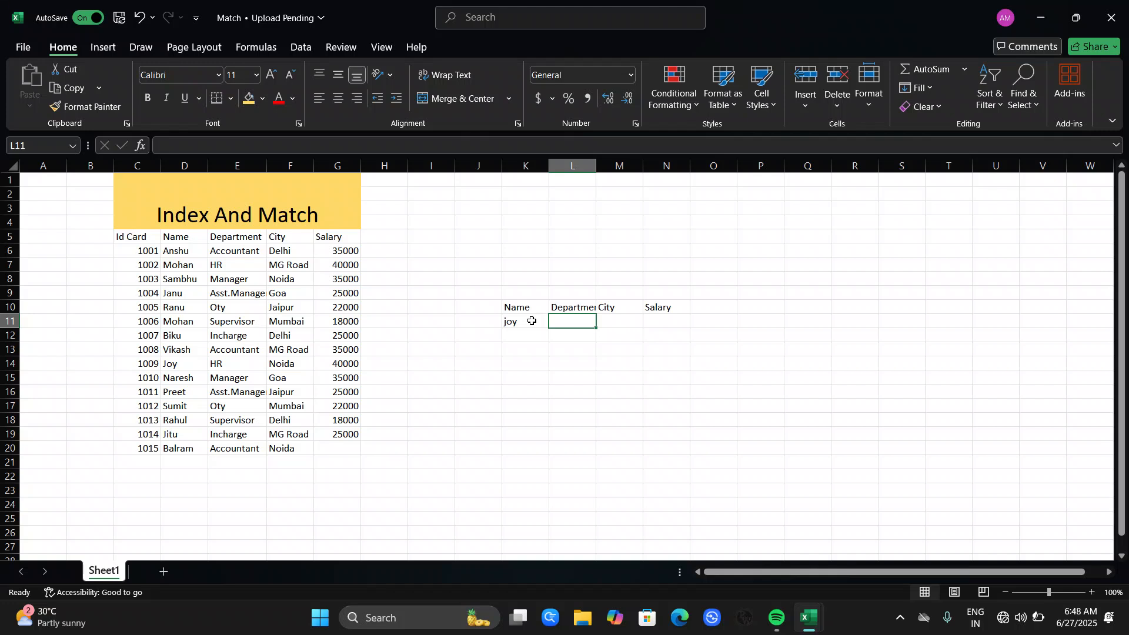
pyautogui.write('=index')
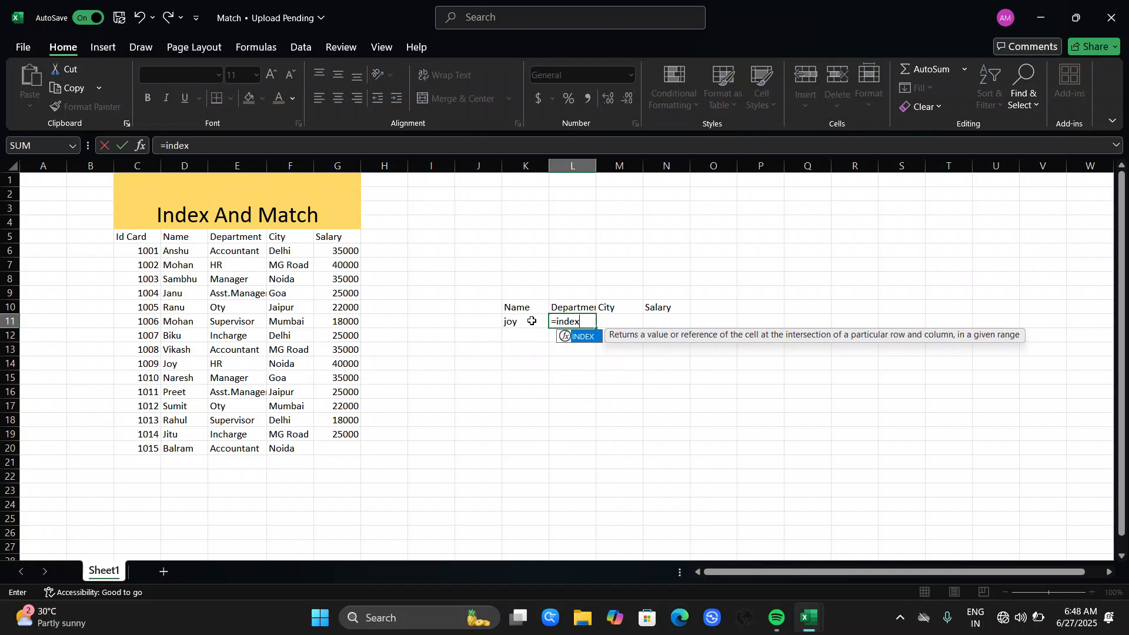
pyautogui.press('Tab')
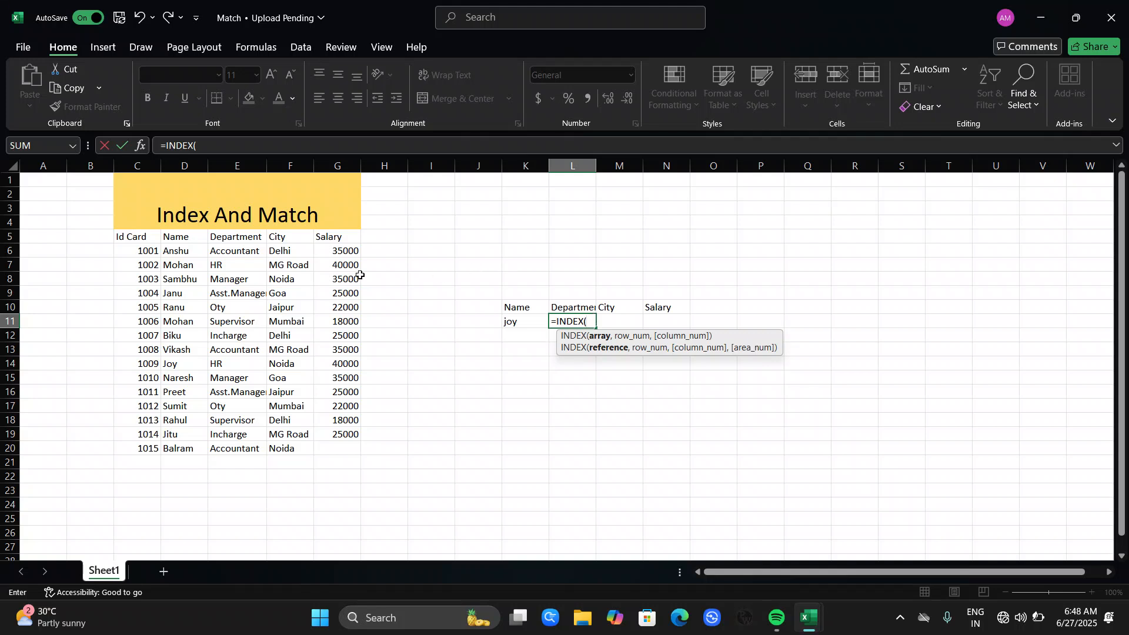
pyautogui.moveTo(239, 240); pyautogui.dragTo(233, 445)
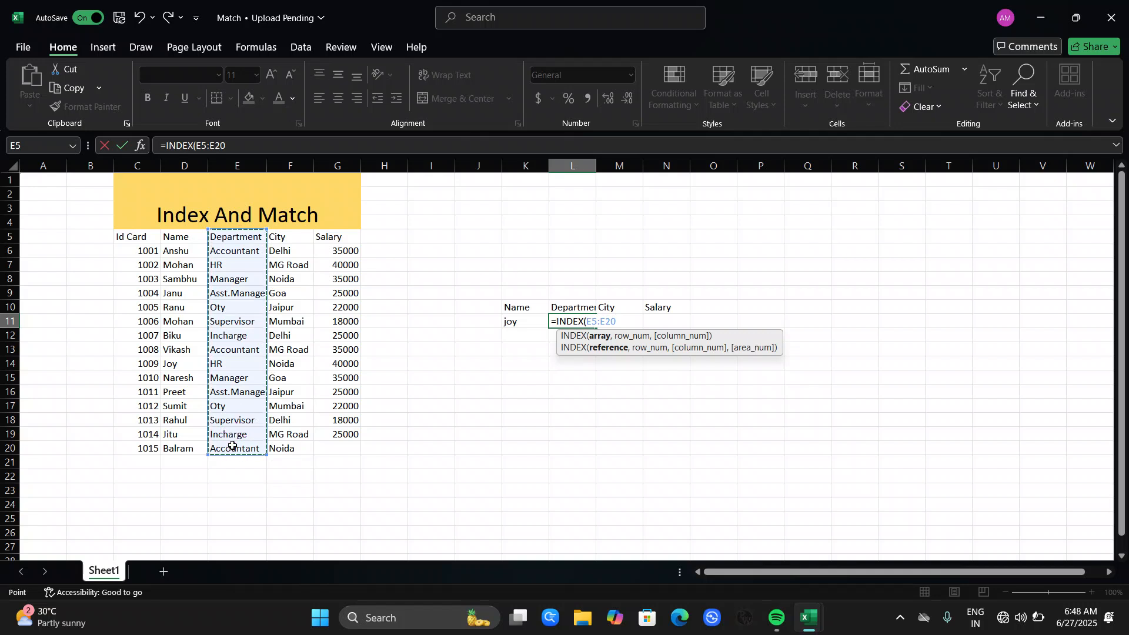
pyautogui.write(',')
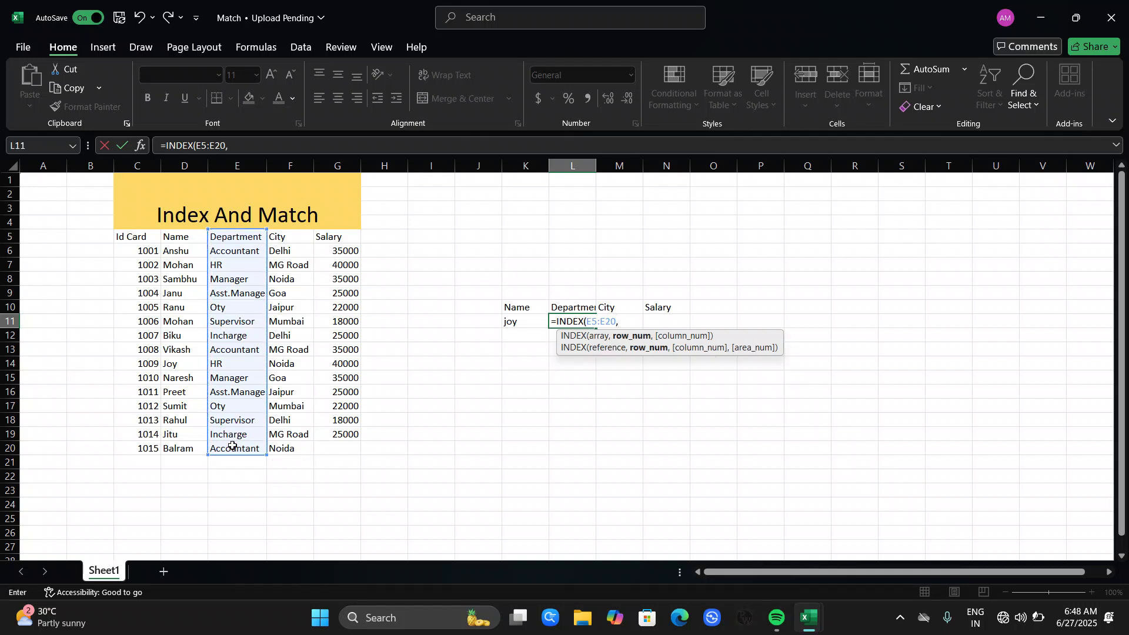
pyautogui.write('Match')
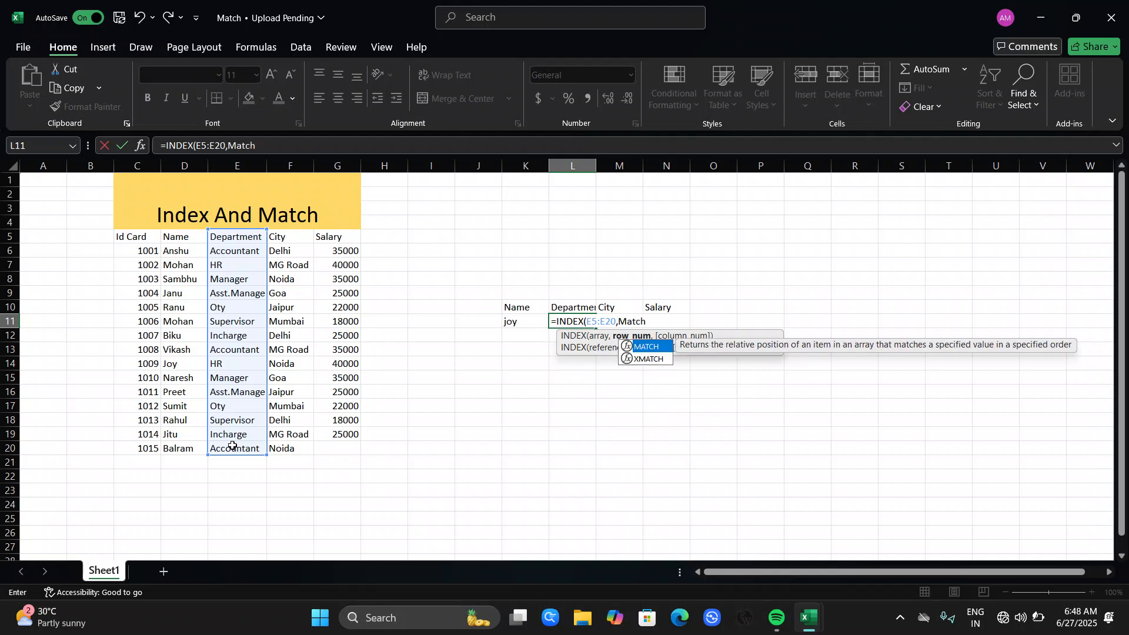
pyautogui.press('Tab')
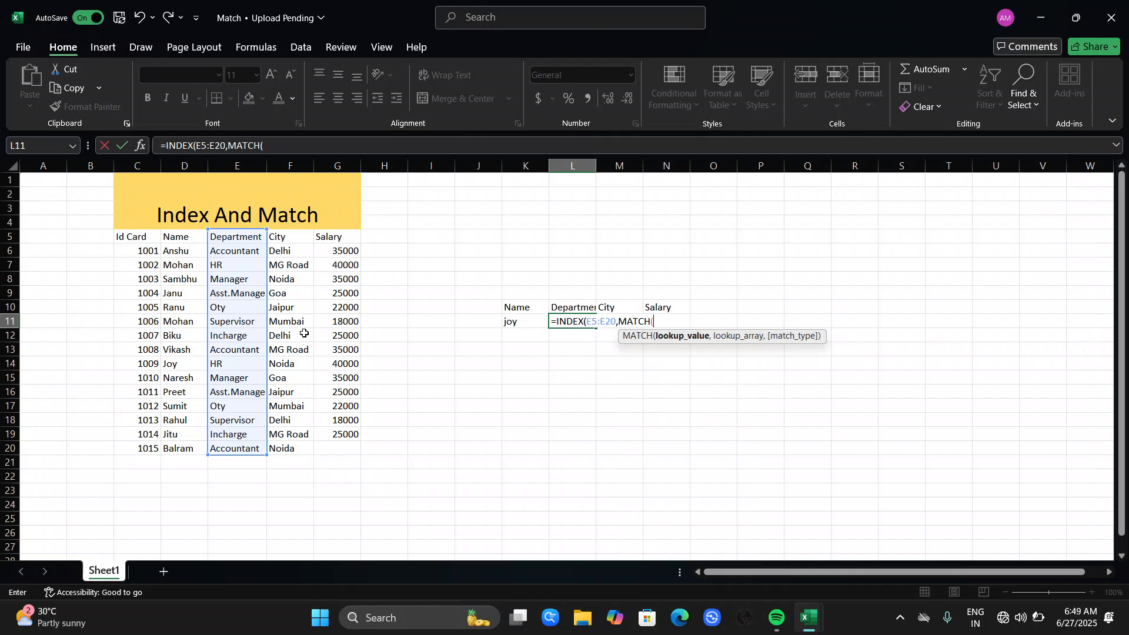
pyautogui.click(520, 323)
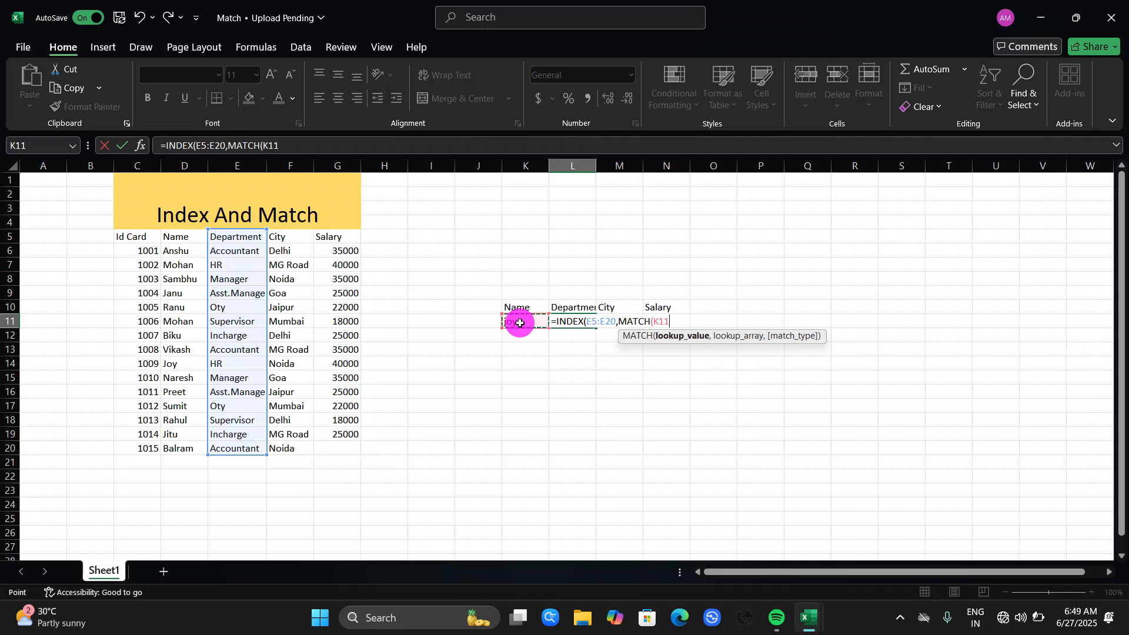
pyautogui.write(',')
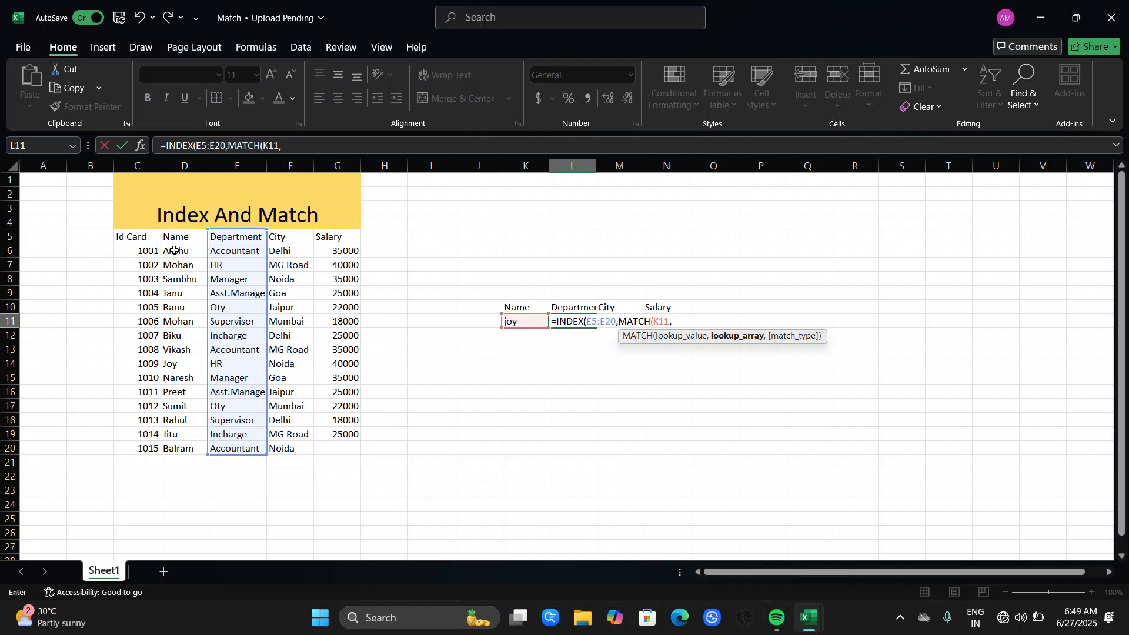
pyautogui.moveTo(179, 237); pyautogui.dragTo(182, 447)
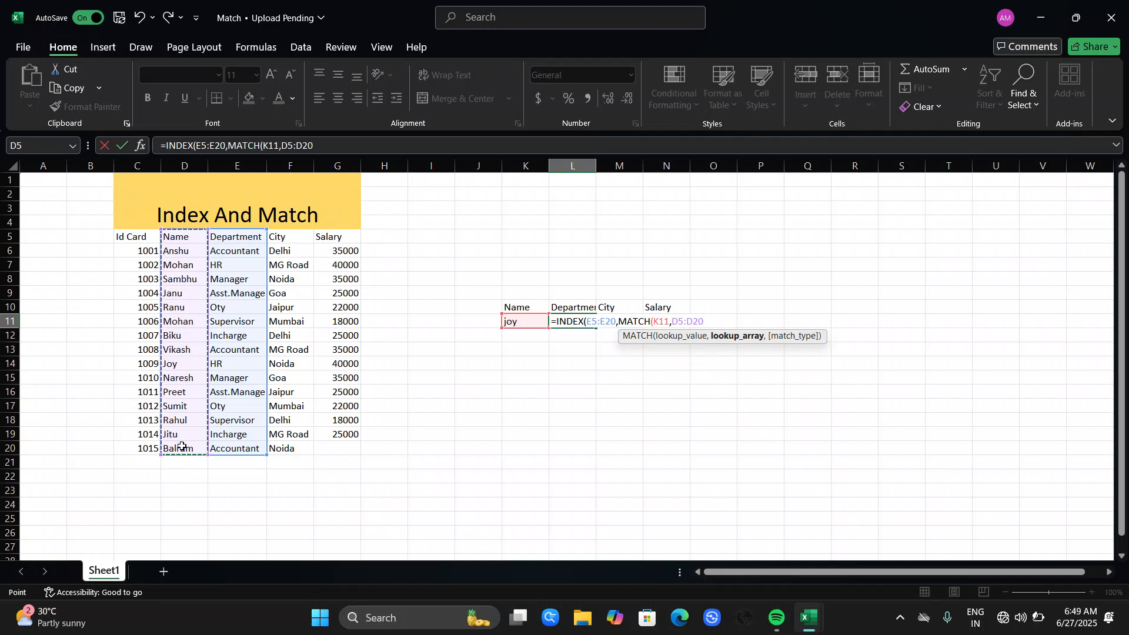
pyautogui.write('))')
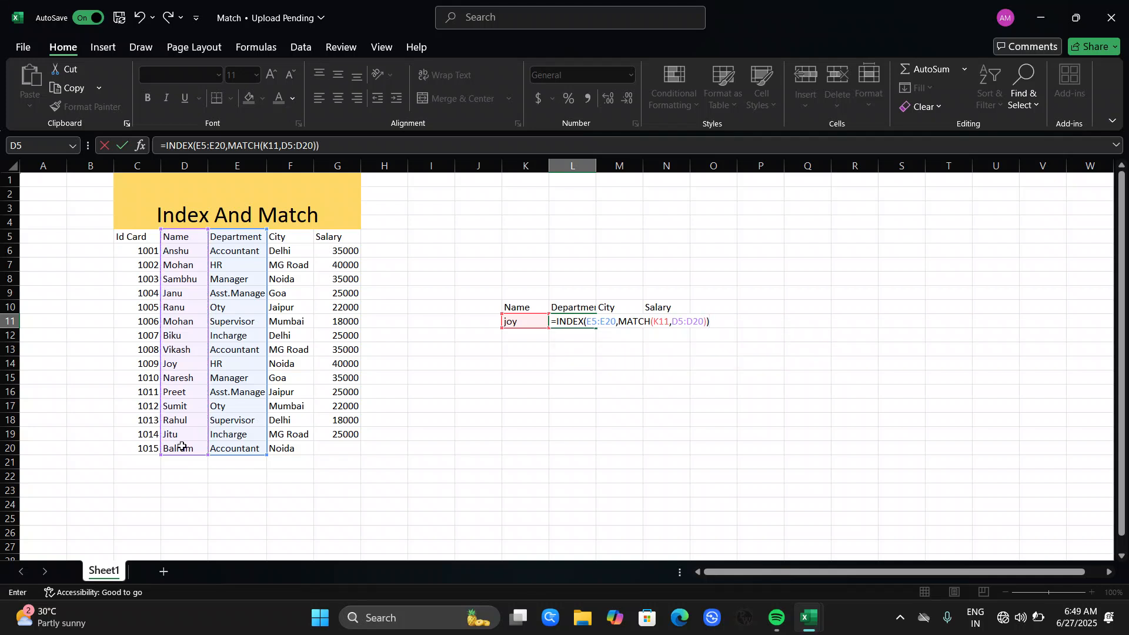
pyautogui.press('Return')
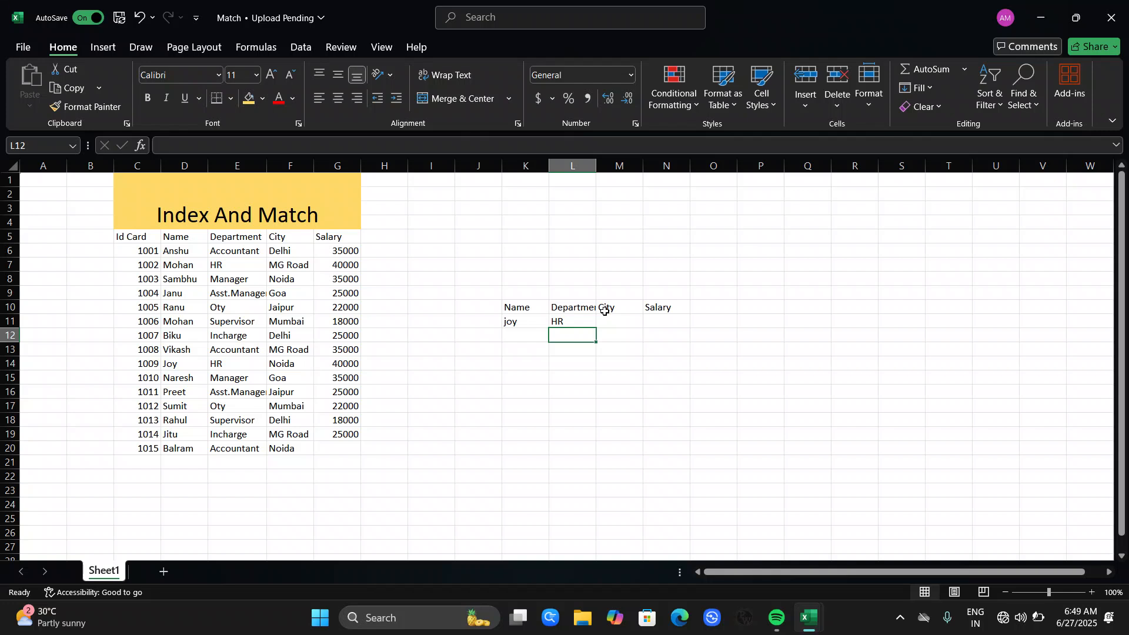
pyautogui.click(582, 321)
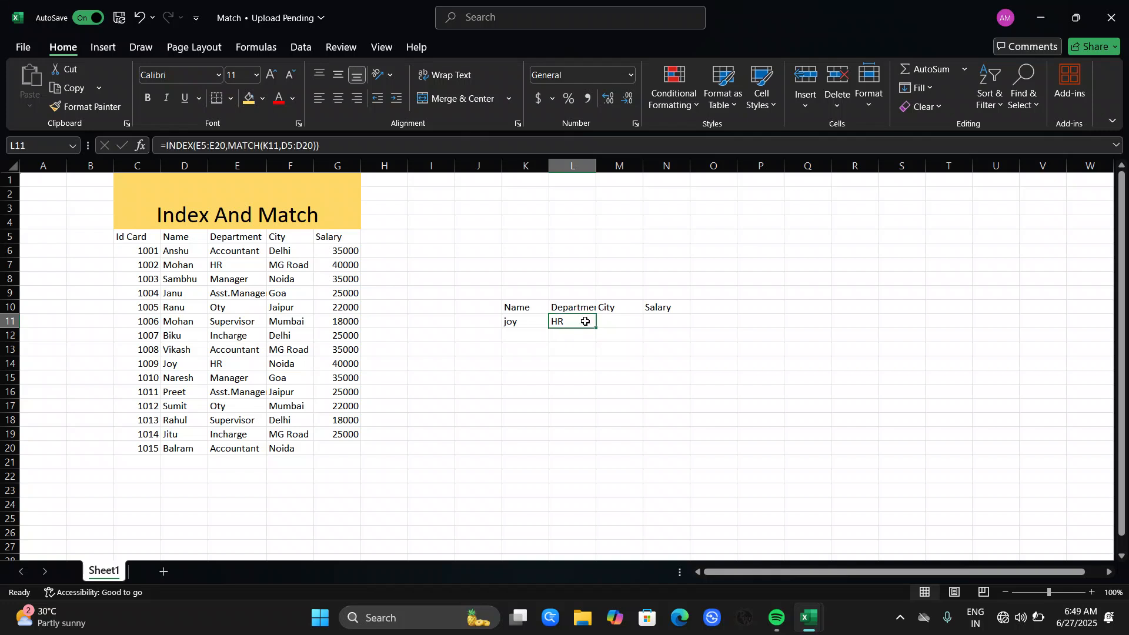
# Look up the city in M11 with the formula =INDEX(F5:F20,MATCH(K11,D5:D20)).
pyautogui.click(614, 322)
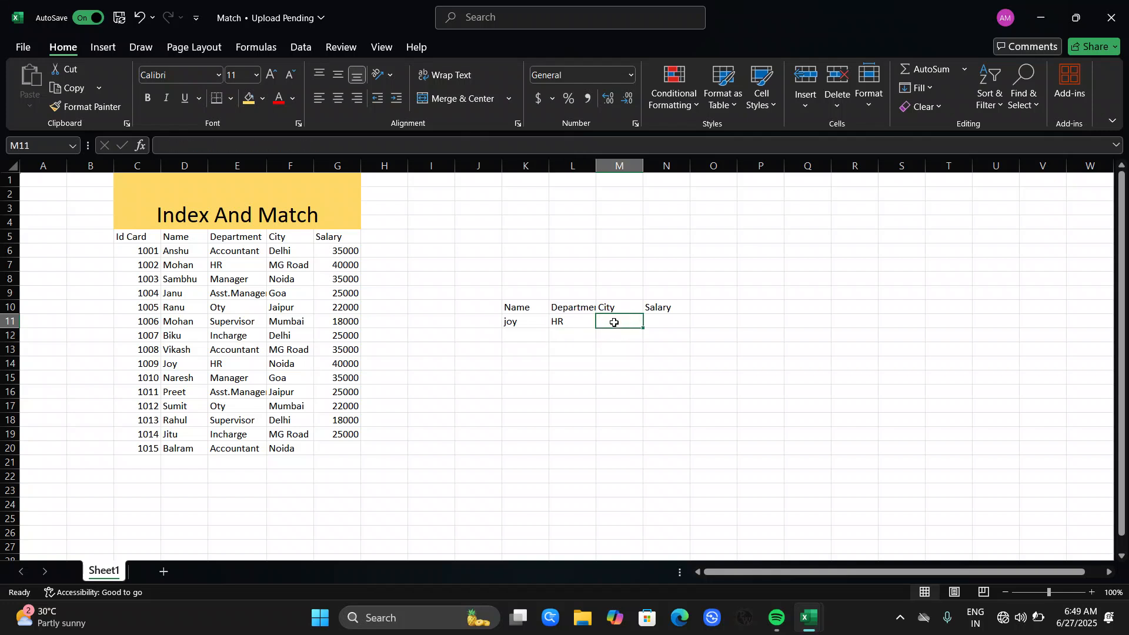
pyautogui.write('=inde')
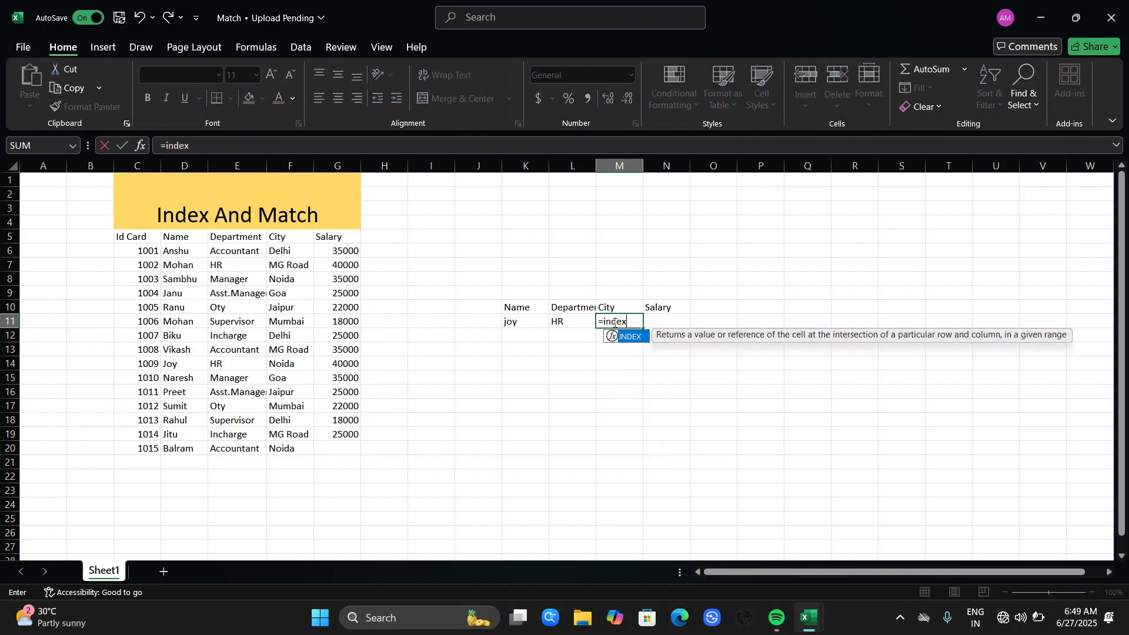
pyautogui.write('x')
pyautogui.press('Tab')
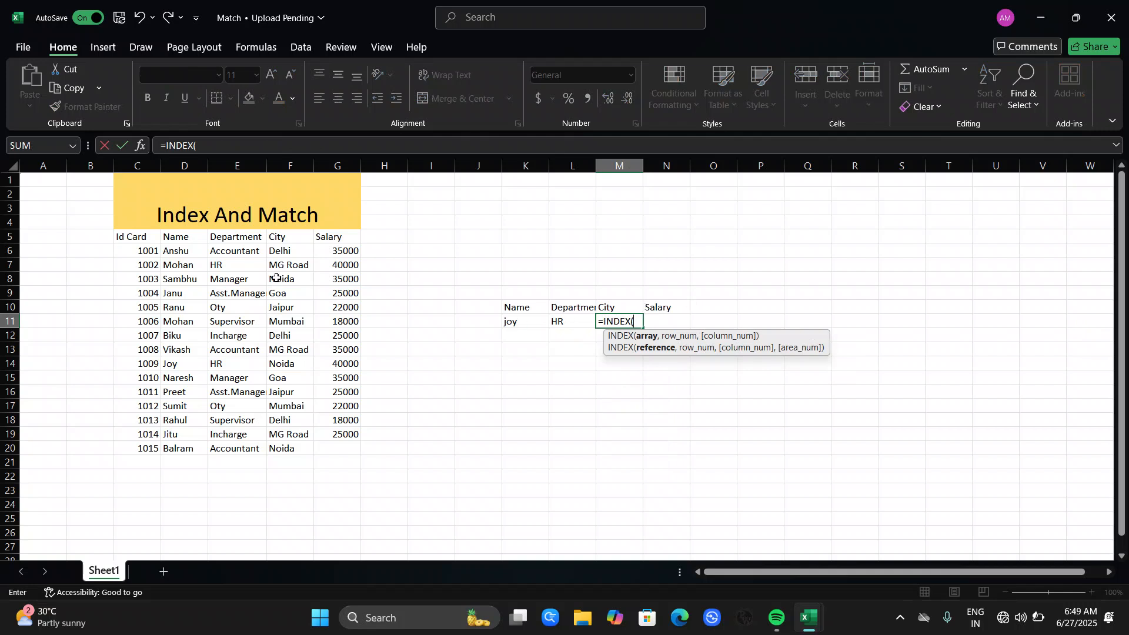
pyautogui.moveTo(295, 240); pyautogui.dragTo(299, 448)
pyautogui.write(',')
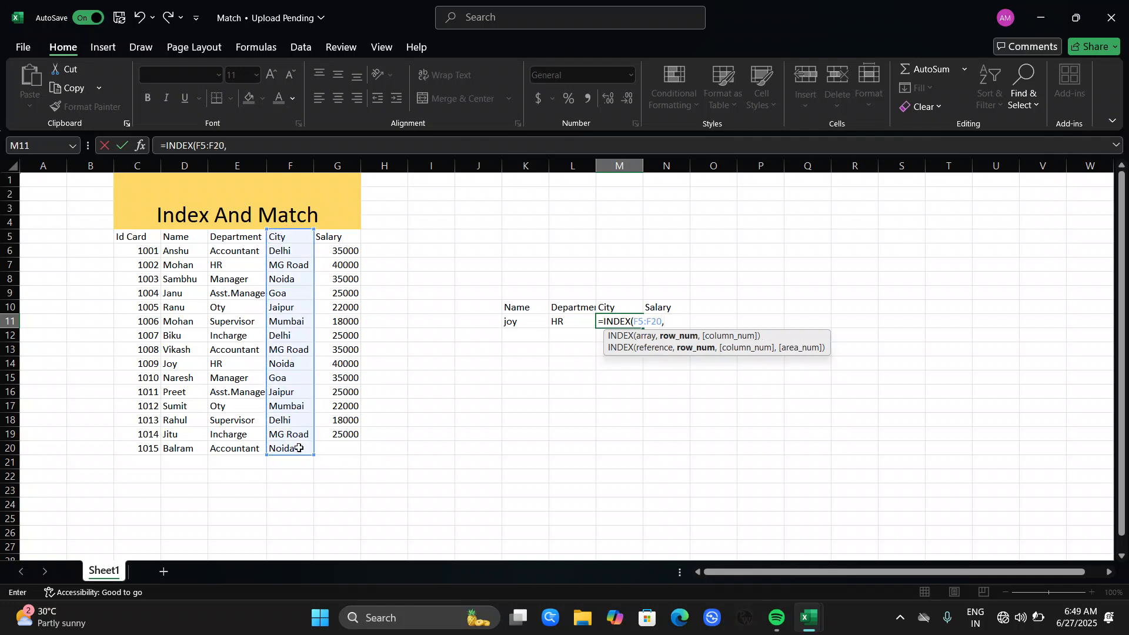
pyautogui.write('ma')
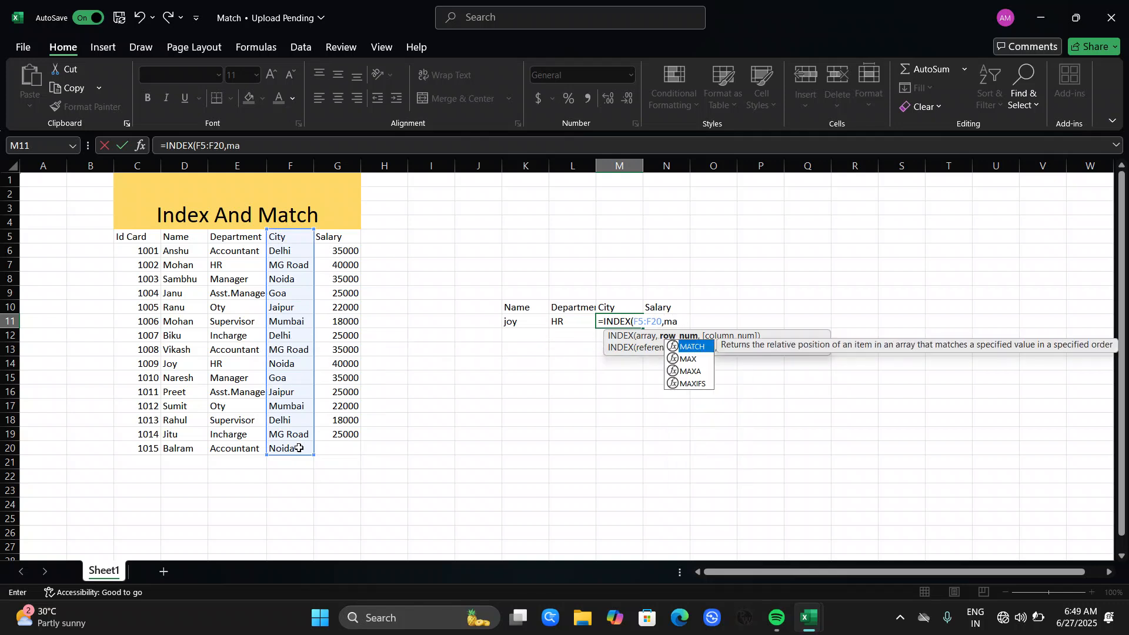
pyautogui.press('Tab')
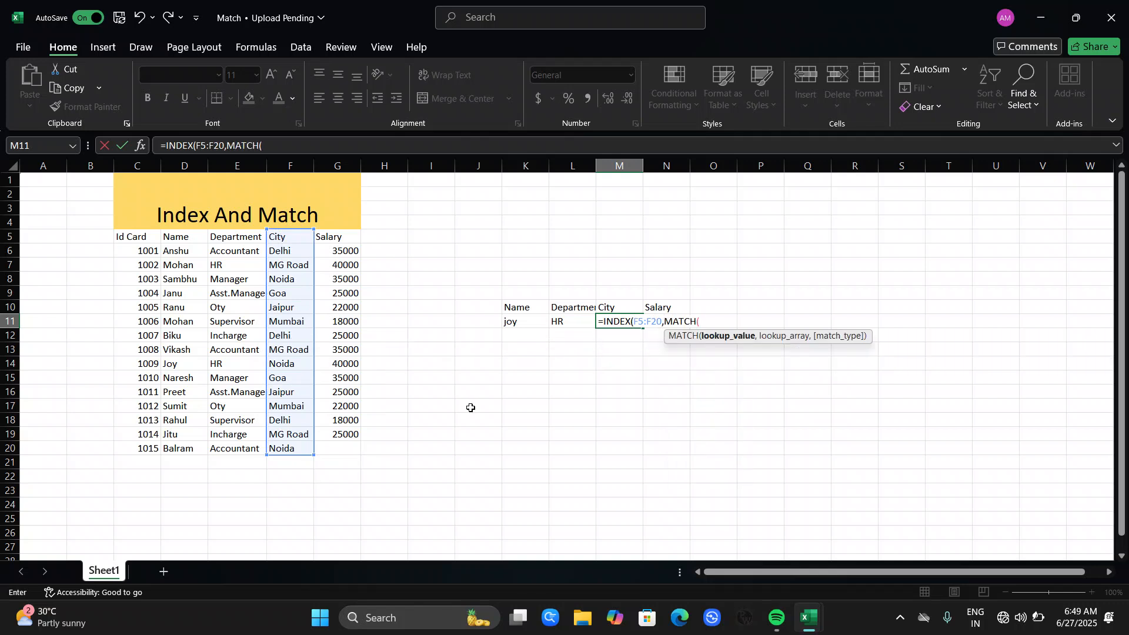
pyautogui.click(519, 327)
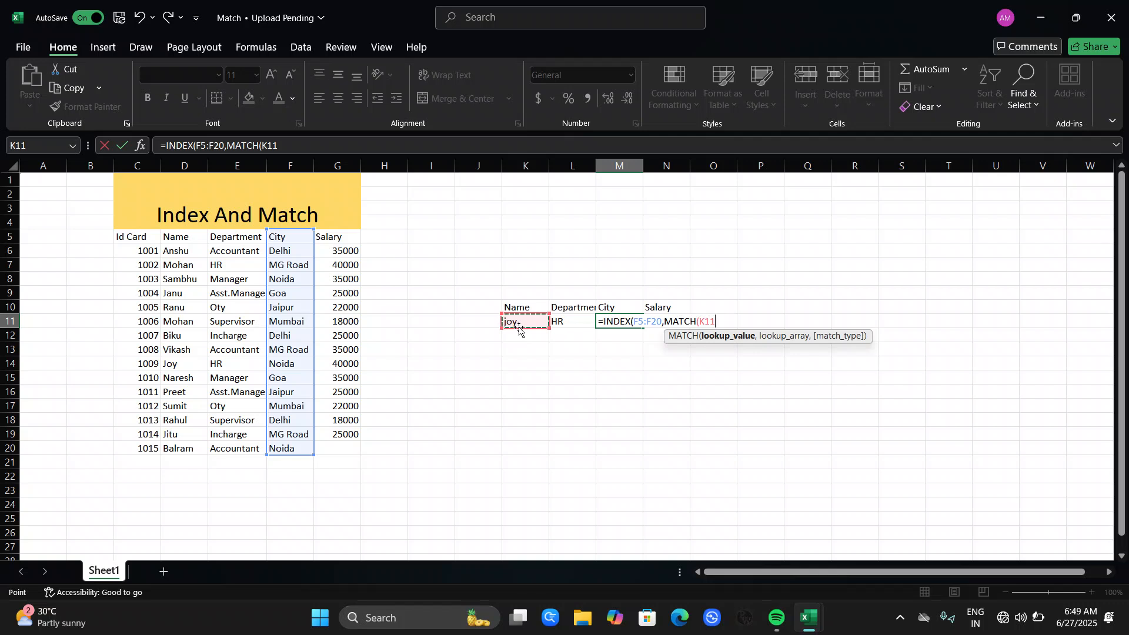
pyautogui.write(',')
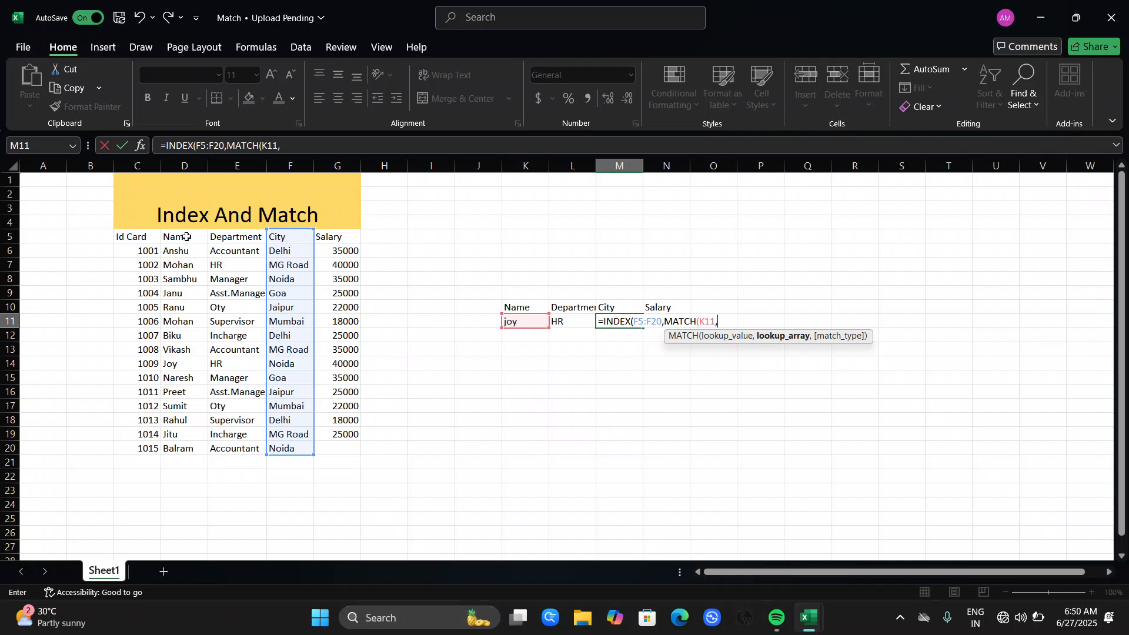
pyautogui.moveTo(185, 238); pyautogui.dragTo(187, 450)
pyautogui.write('))')
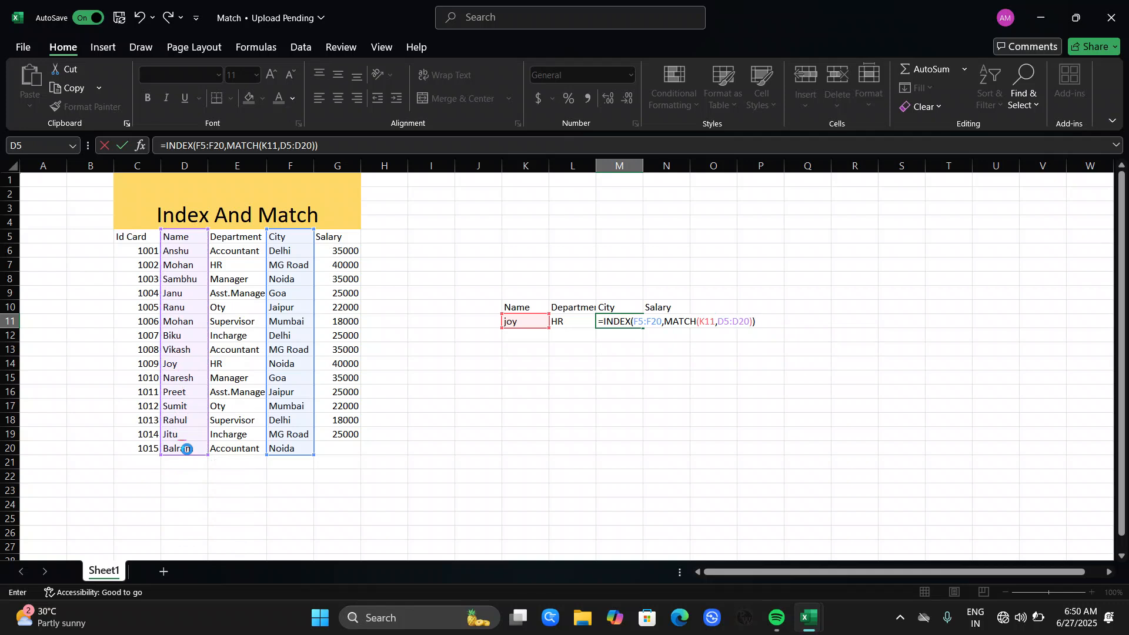
pyautogui.press('Return')
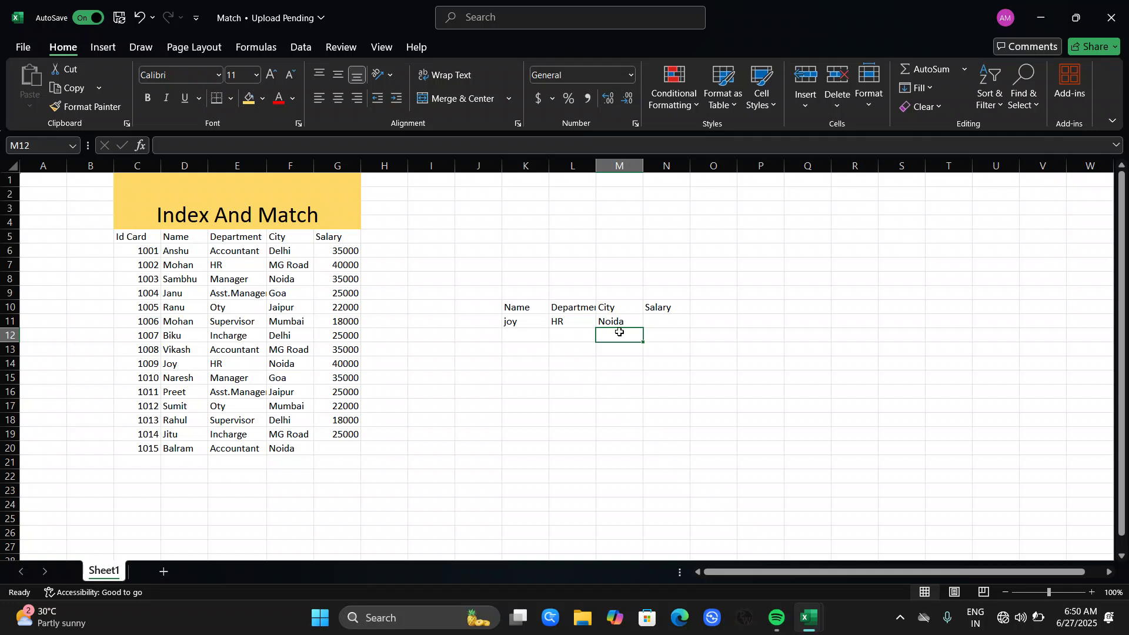
# Look up the salary in N11 with the formula =INDEX(G5:G19,MATCH(K11,D5:D20)).
pyautogui.click(670, 320)
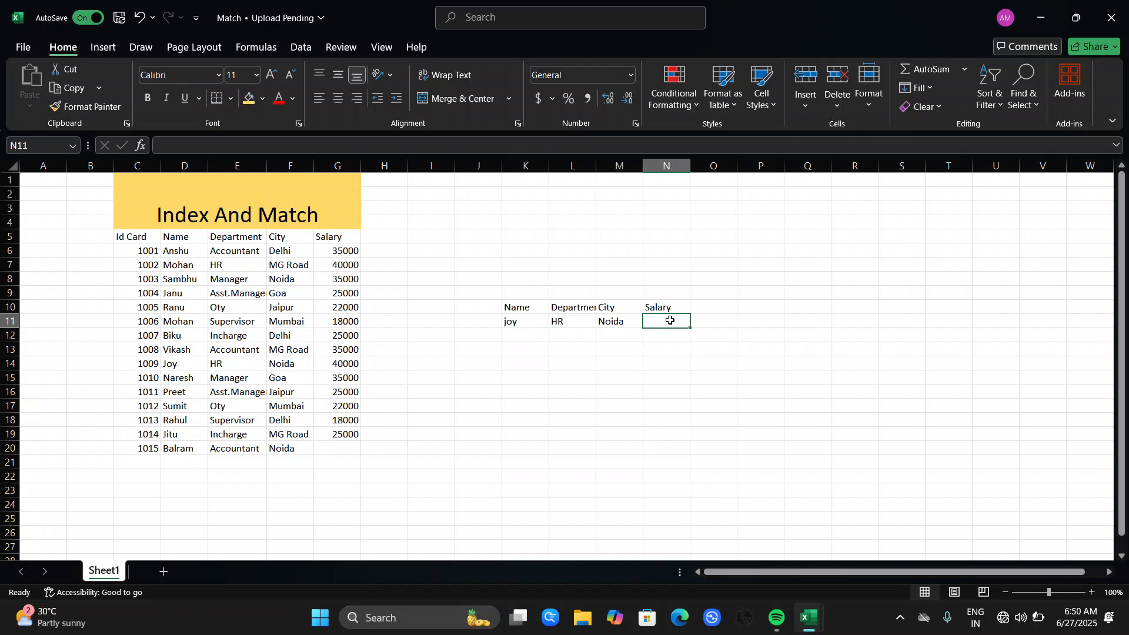
pyautogui.write('=in')
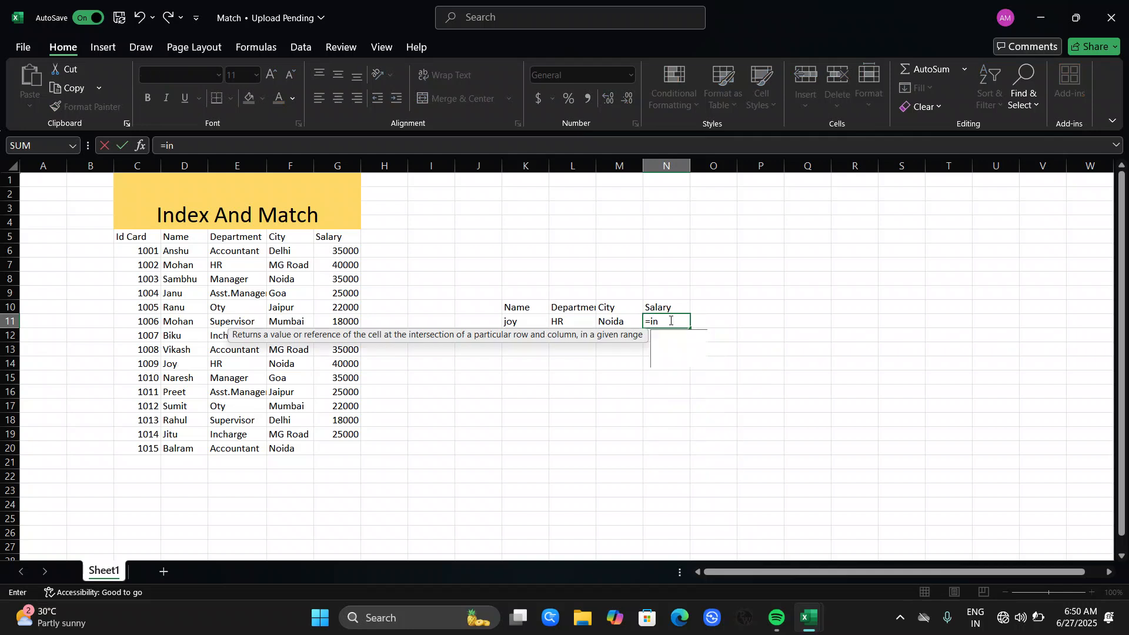
pyautogui.write('dex')
pyautogui.press('Tab')
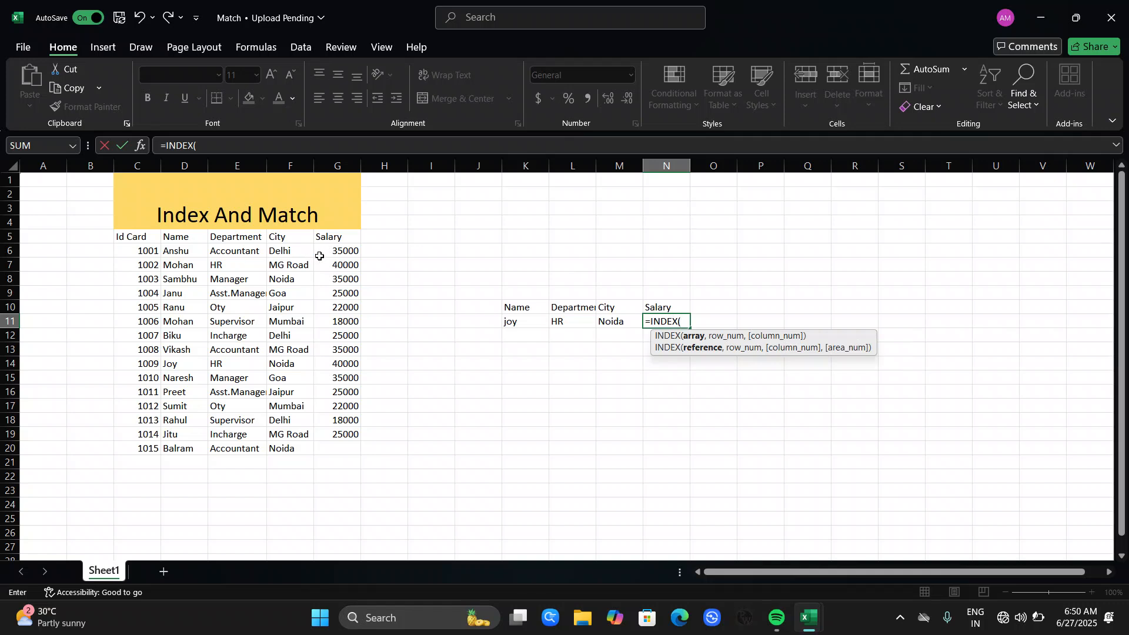
pyautogui.moveTo(340, 242); pyautogui.dragTo(333, 431)
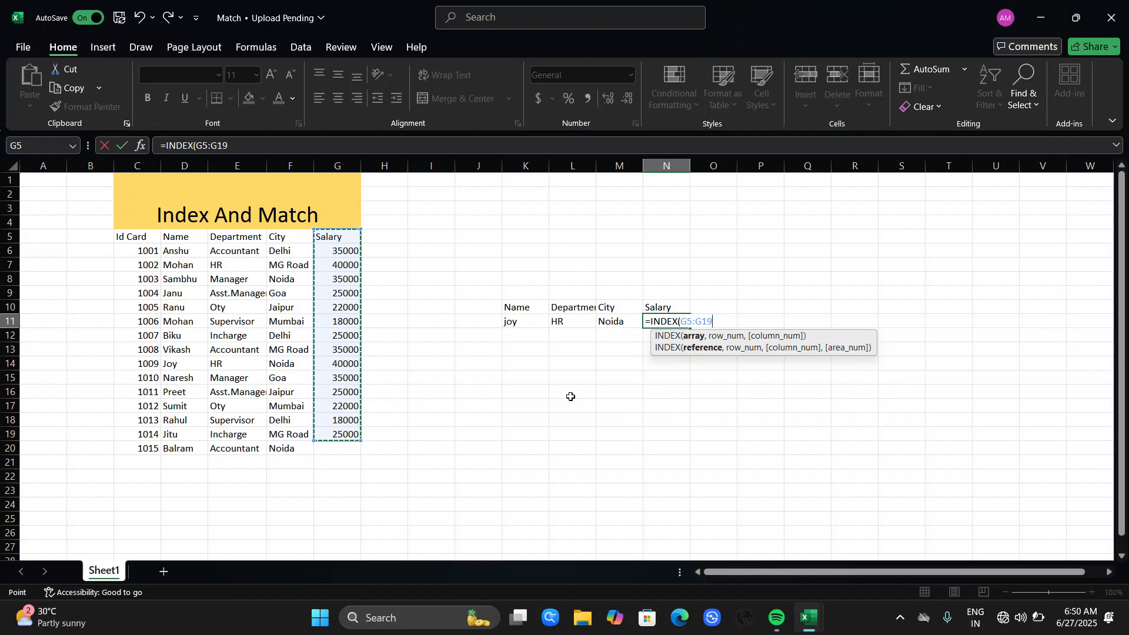
pyautogui.write(',')
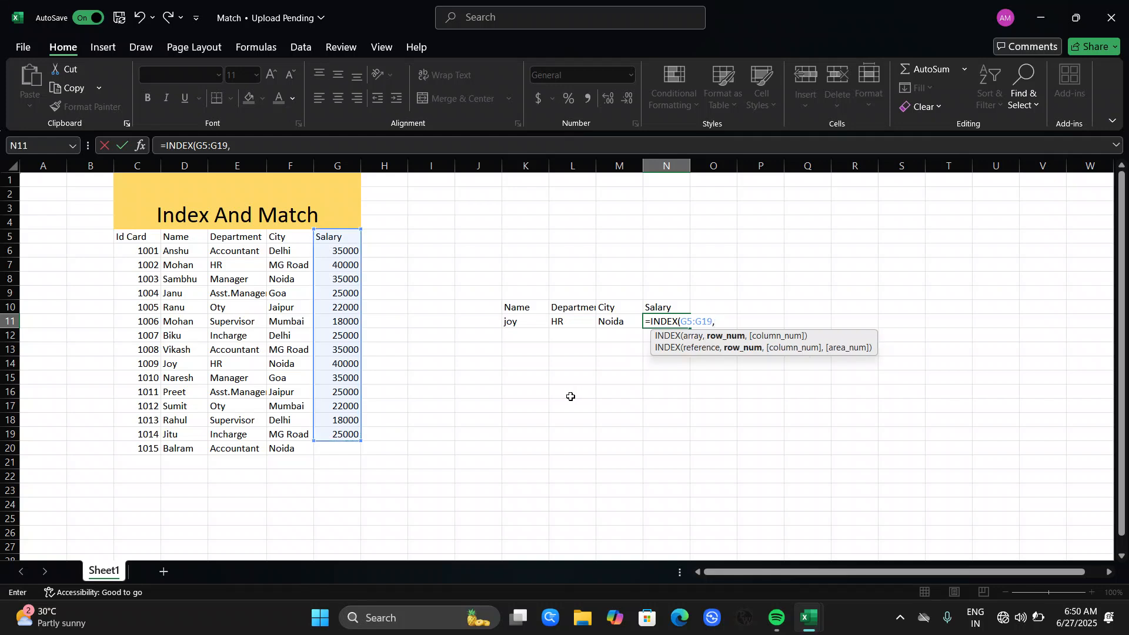
pyautogui.write('match')
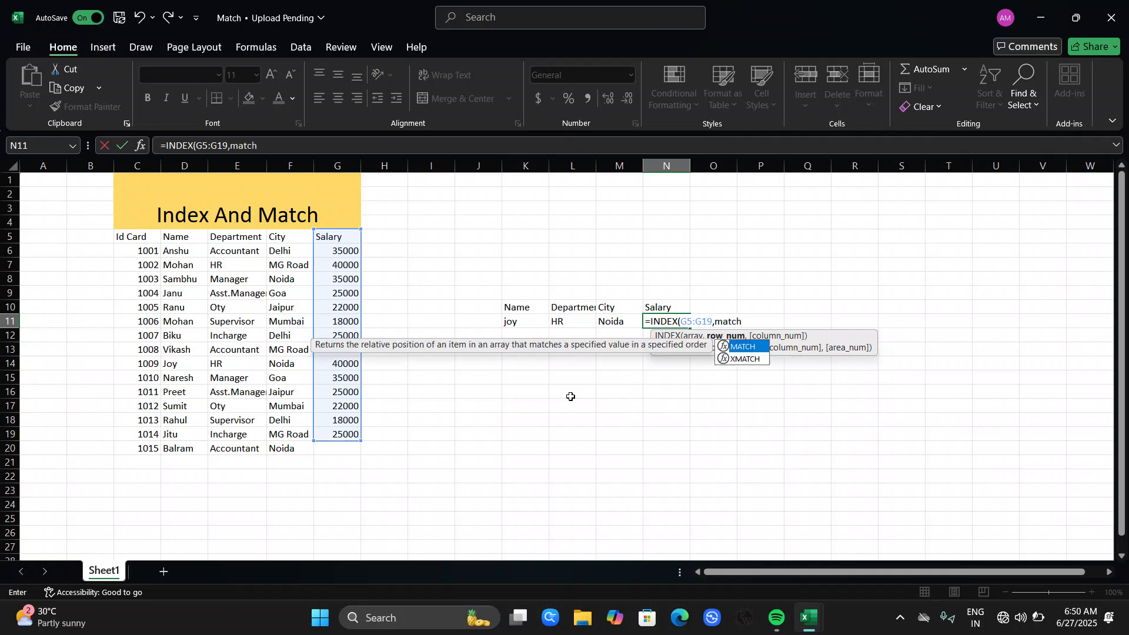
pyautogui.press('Tab')
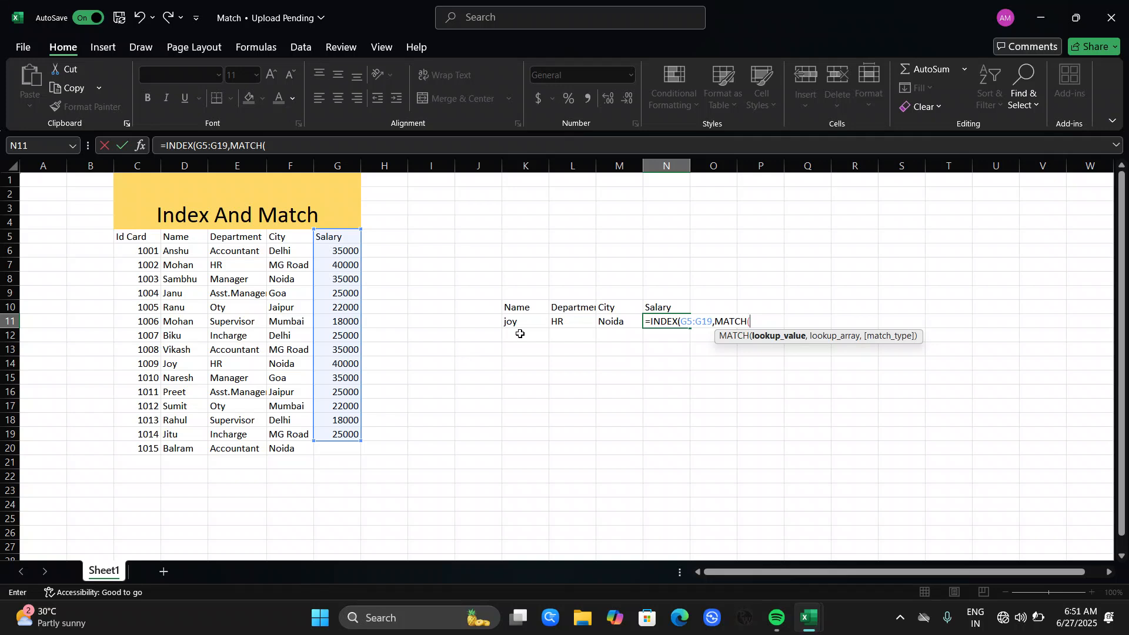
pyautogui.click(517, 323)
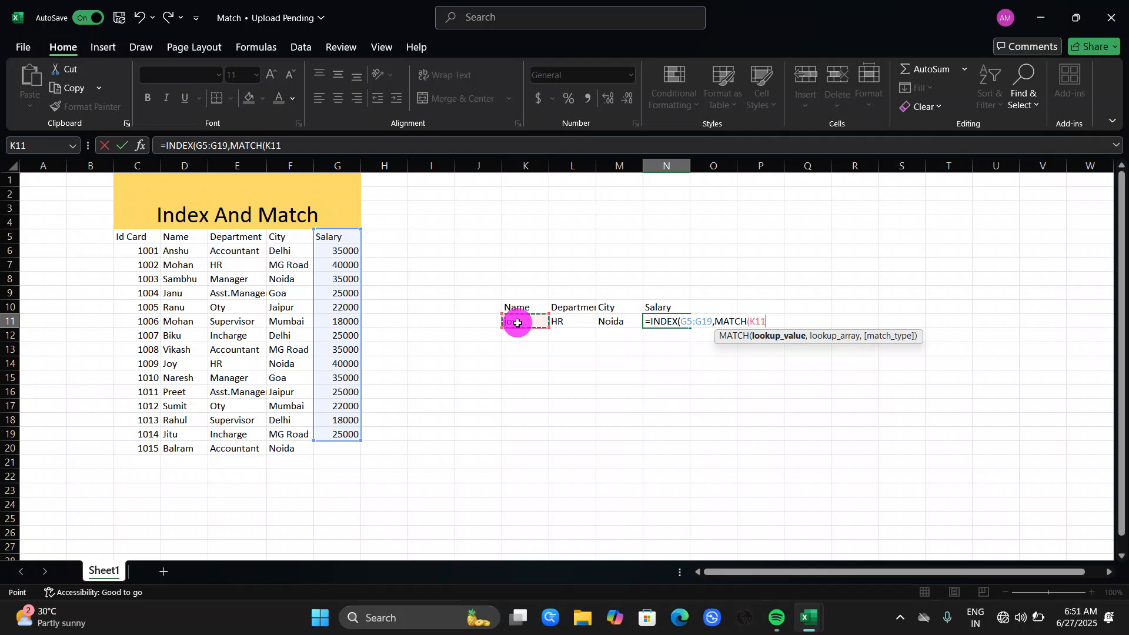
pyautogui.write(',')
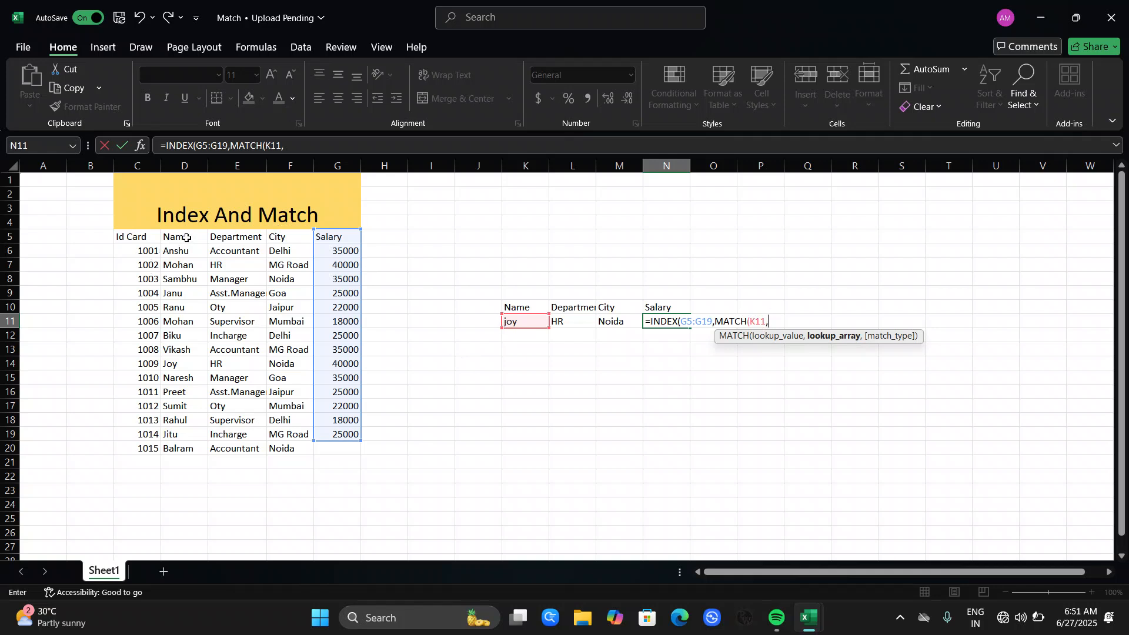
pyautogui.moveTo(186, 237); pyautogui.dragTo(181, 447)
pyautogui.write('))')
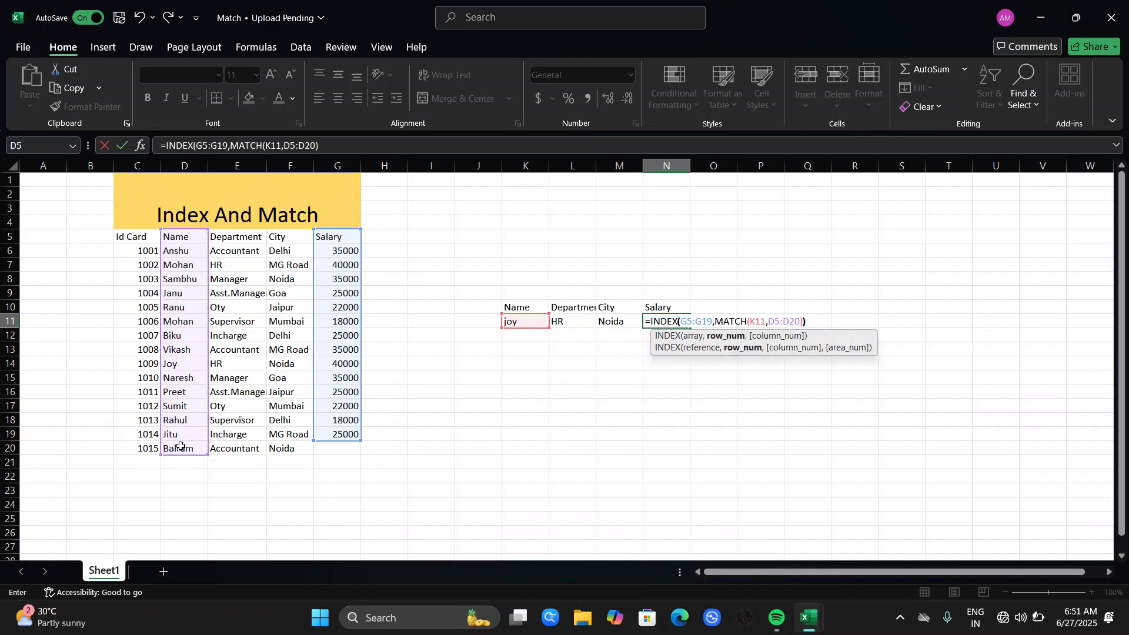
pyautogui.press('Return')
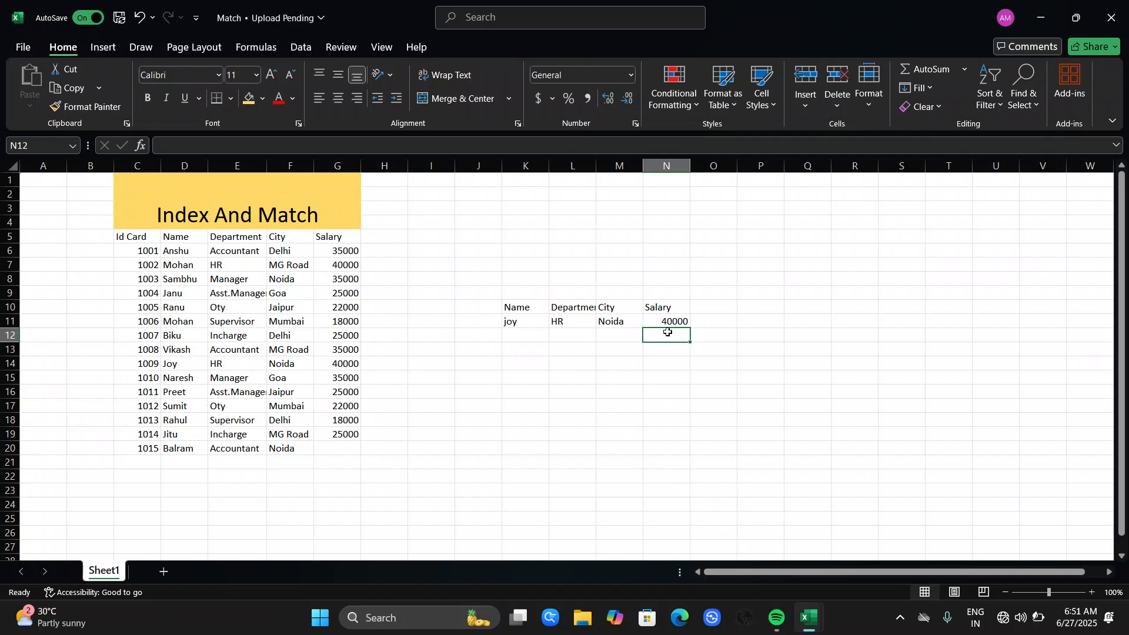
# Replace the lookup name in K11 with the employee name listed in D16, written in lowercase, and widen column L to fit its text.
pyautogui.click(522, 320)
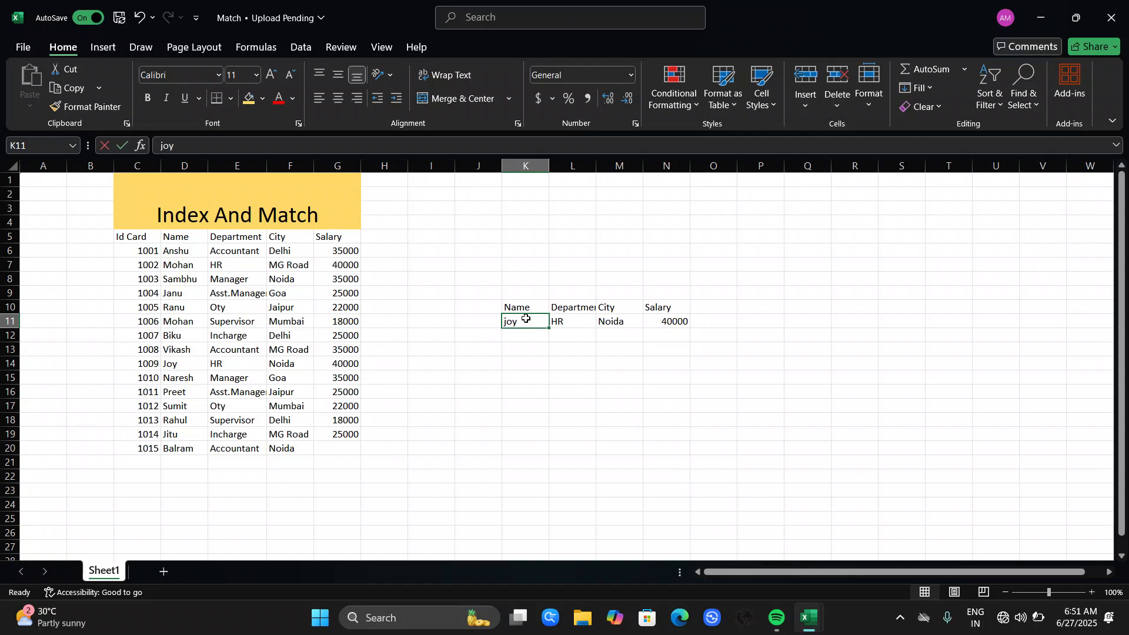
pyautogui.write('j')
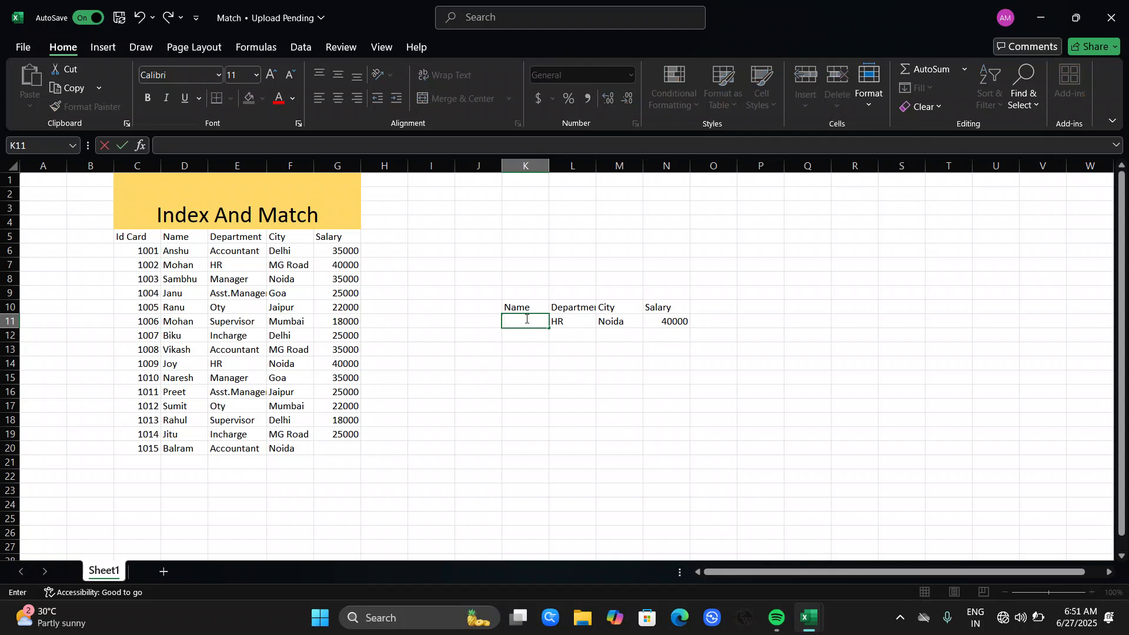
pyautogui.write('preet')
pyautogui.press('Return')
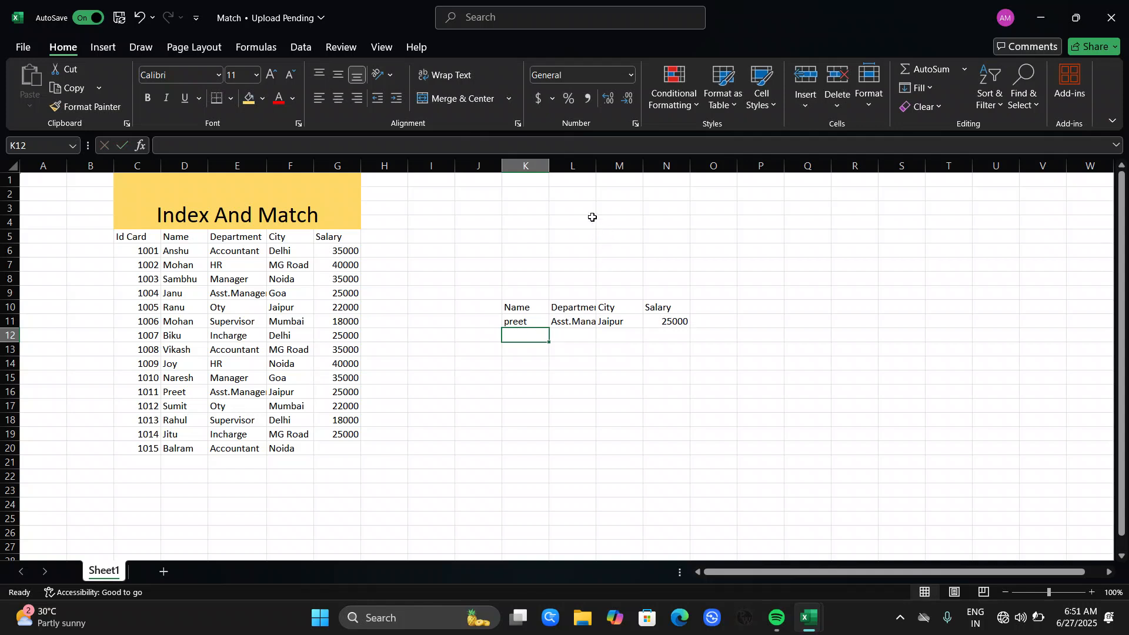
pyautogui.moveTo(596, 167); pyautogui.dragTo(618, 173)
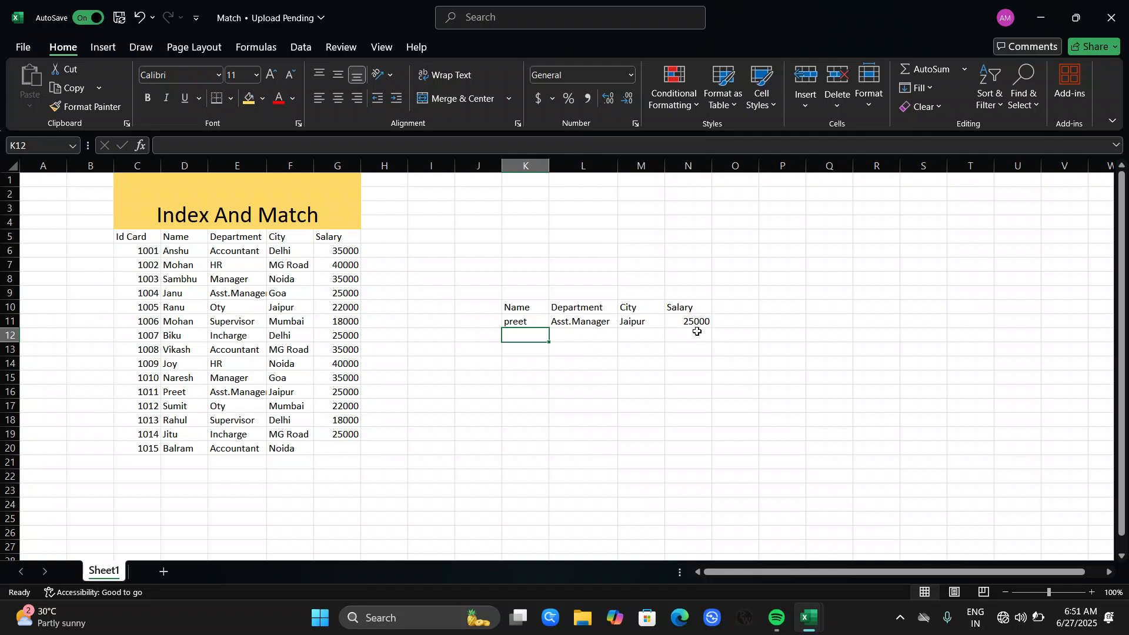
# Select the lookup name cell K11.
pyautogui.click(518, 322)
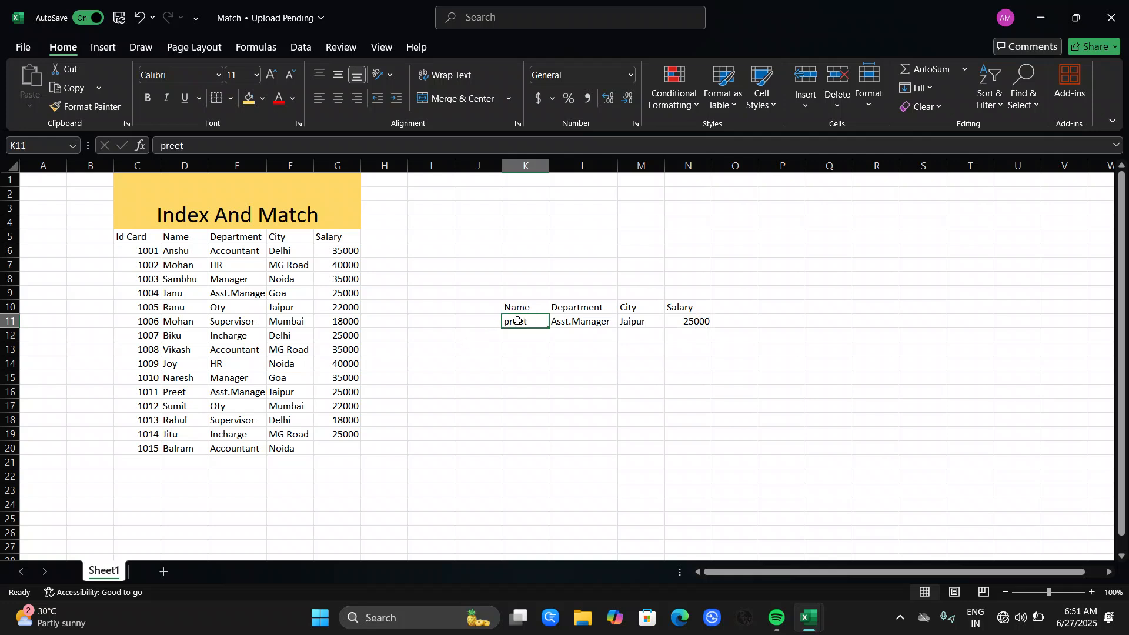